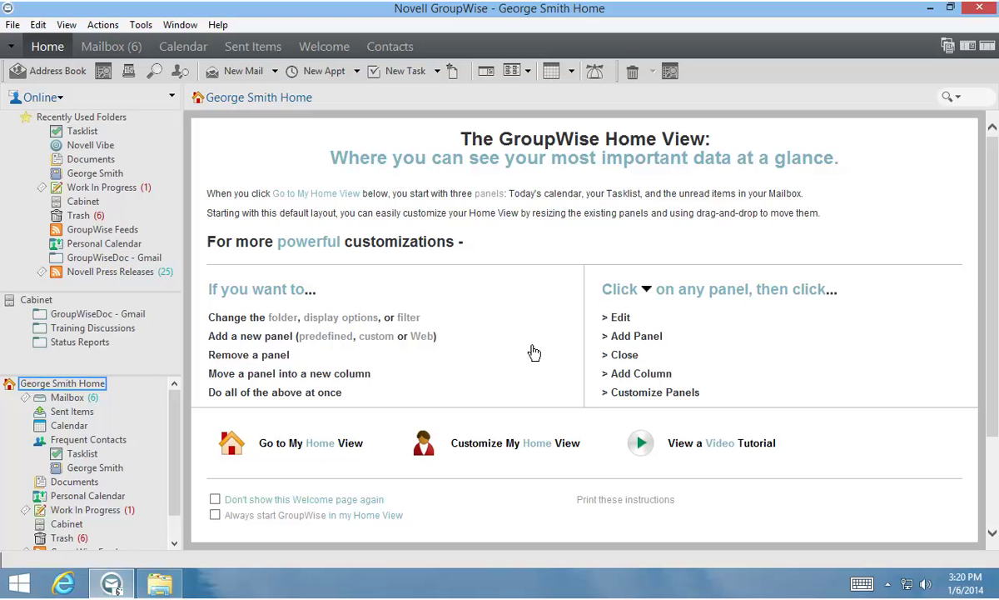
Go to the Home View and resize its panels, narrowing the Calendar and making the Tasklist taller.
{"action": "left_click", "coordinate": [231, 442]}
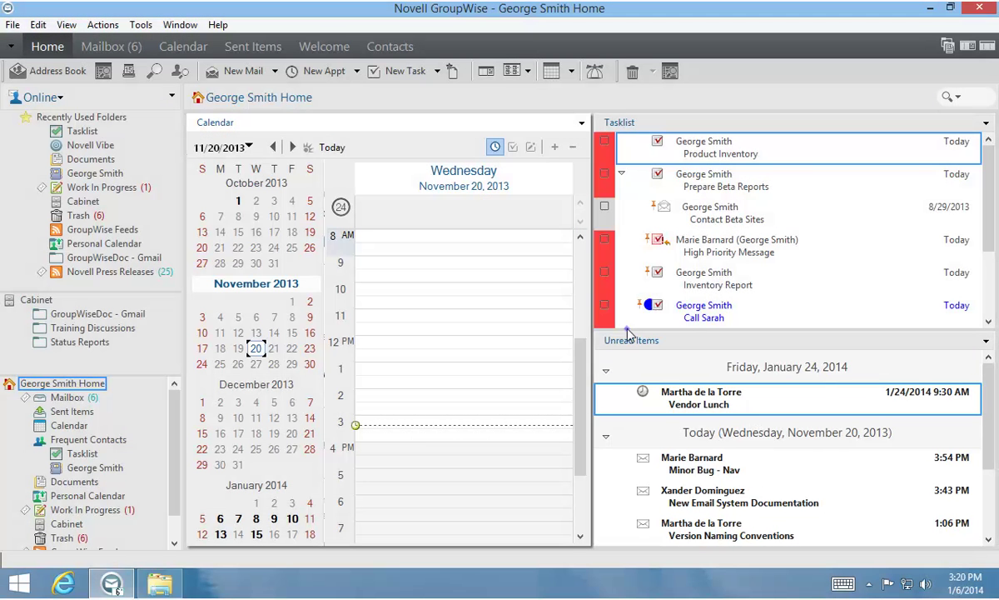
{"action": "left_click_drag", "start_coordinate": [629, 333], "coordinate": [582, 342]}
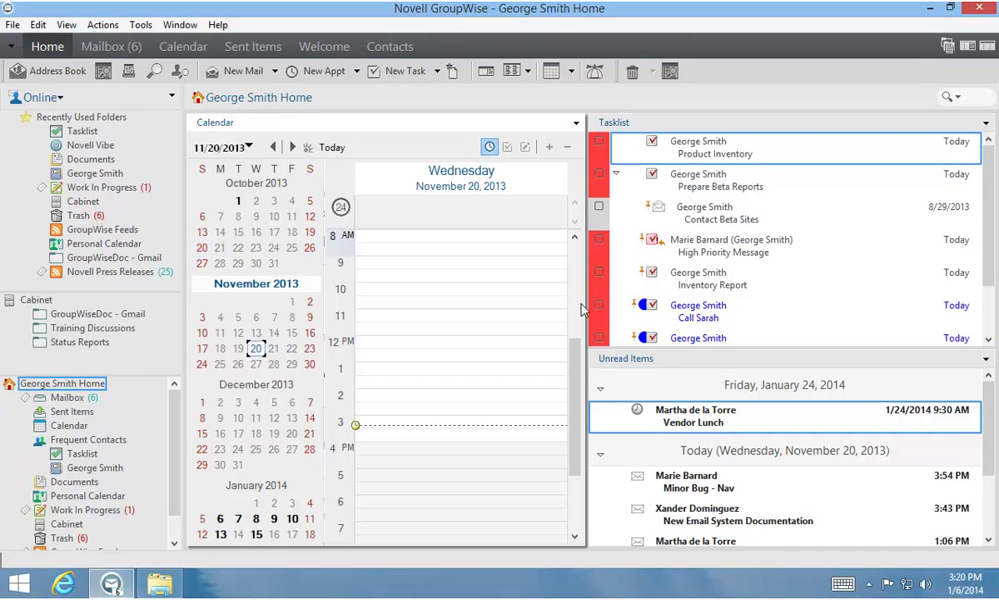
Open panel customization from the Calendar panel and delete the Calendar, Tasklist and Unread Items panels from both columns.
{"action": "left_click", "coordinate": [576, 123]}
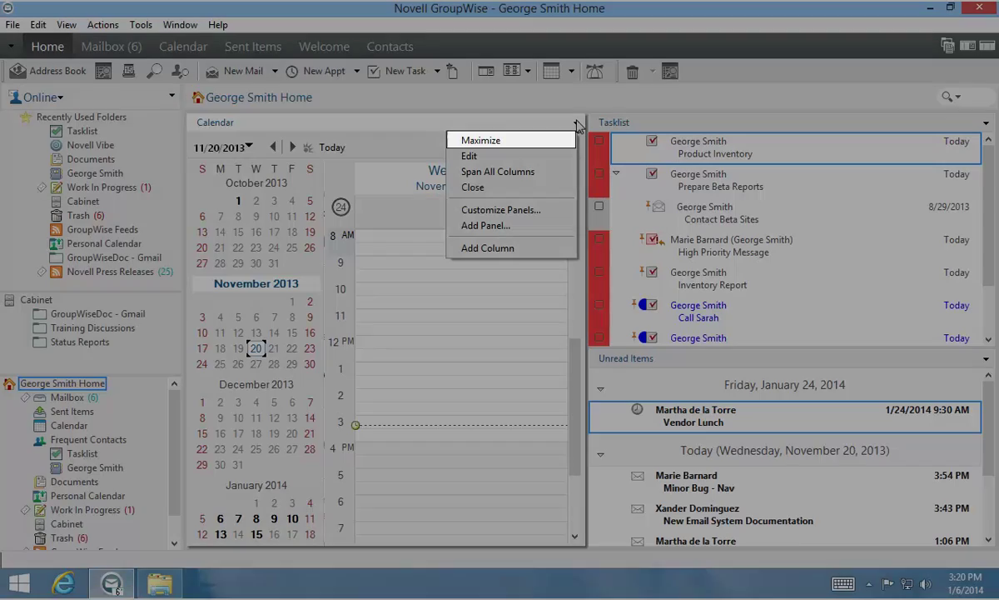
{"action": "key", "text": "Down"}
{"action": "key", "text": "Down"}
{"action": "key", "text": "Down"}
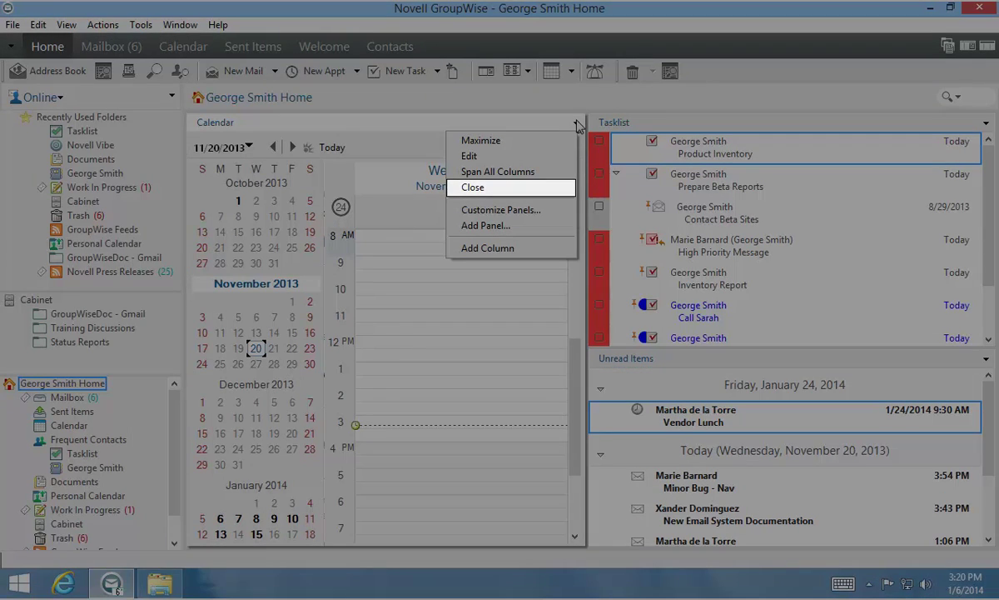
{"action": "key", "text": "Up"}
{"action": "key", "text": "Up"}
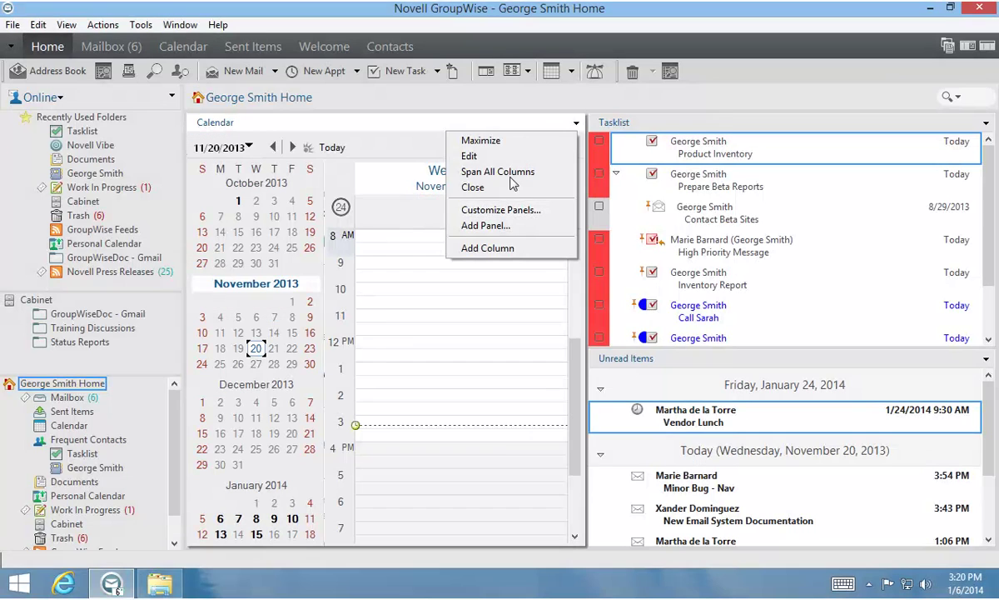
{"action": "left_click", "coordinate": [508, 209]}
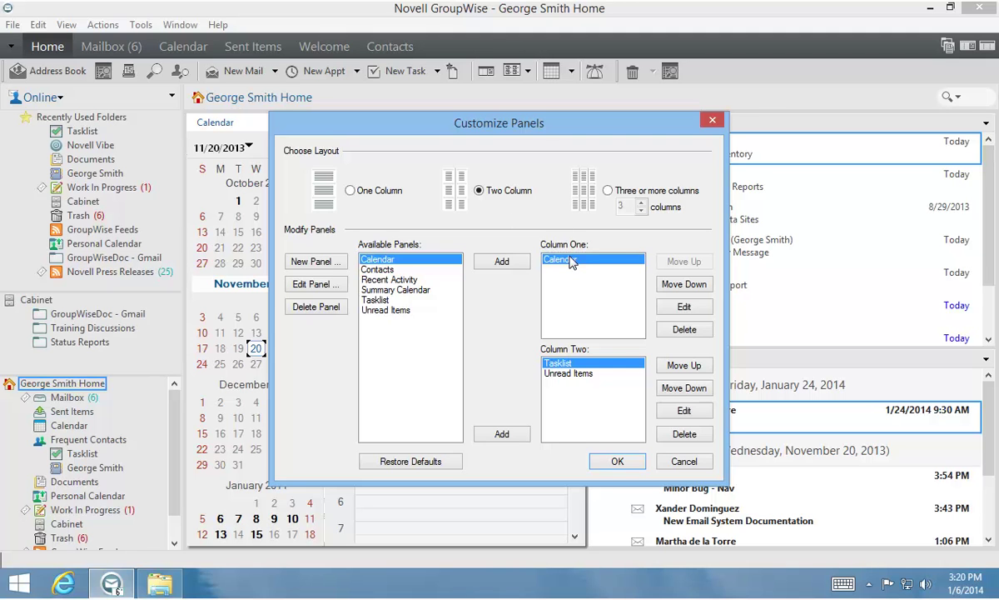
{"action": "left_click", "coordinate": [685, 329]}
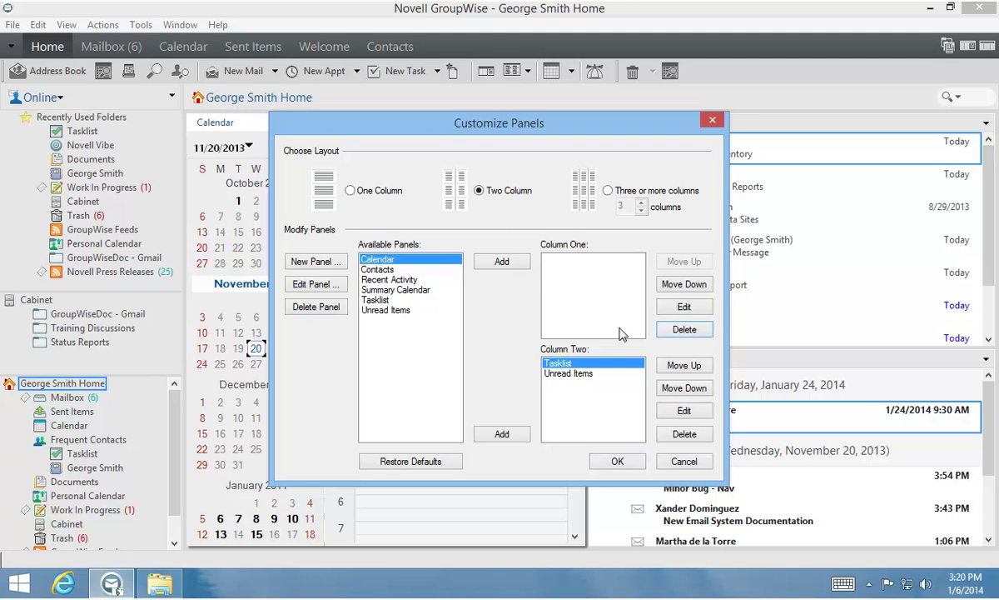
{"action": "left_click", "coordinate": [681, 435]}
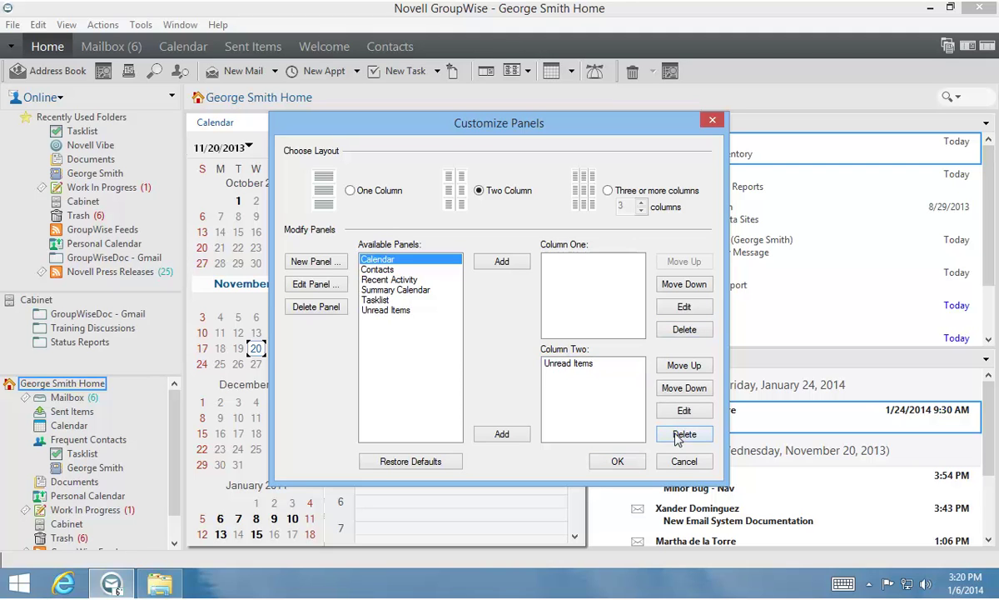
{"action": "left_click", "coordinate": [679, 435]}
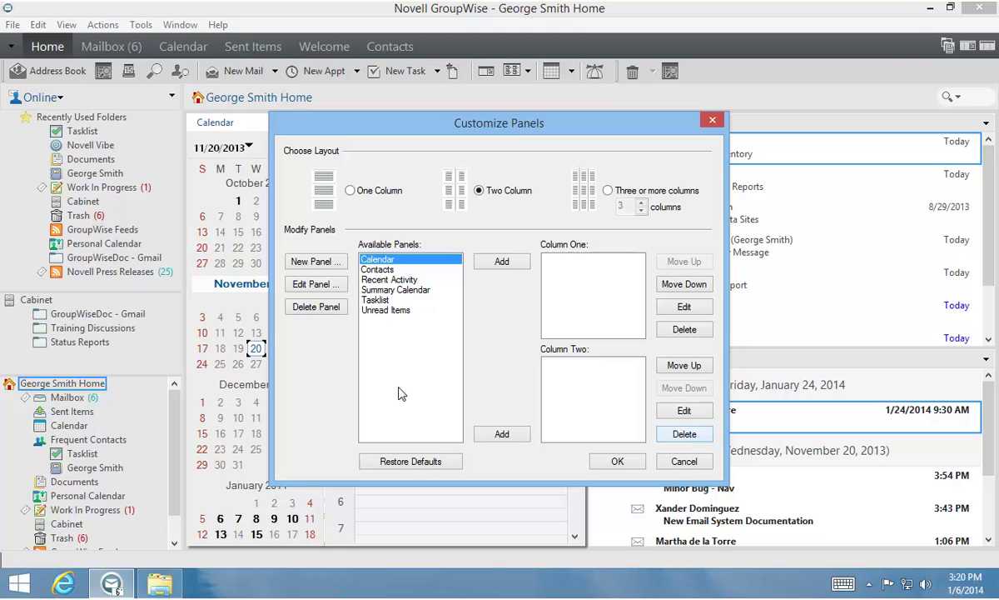
Start a new panel named Mailbox that uses the Mailbox folder and is viewed by Details.
{"action": "left_click", "coordinate": [308, 263]}
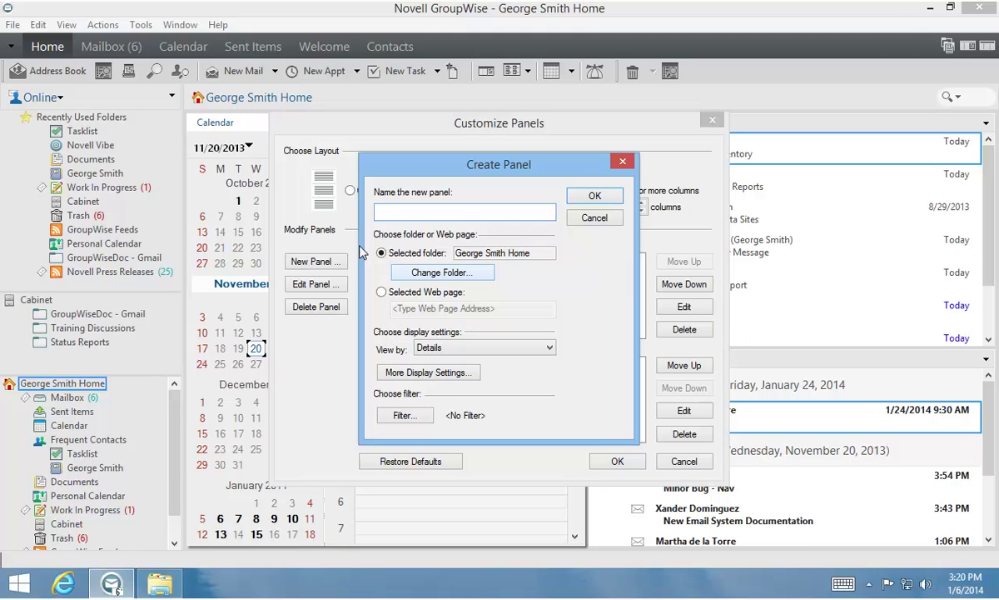
{"action": "type", "text": "Mailbox"}
{"action": "left_click", "coordinate": [473, 273]}
{"action": "left_click", "coordinate": [412, 262]}
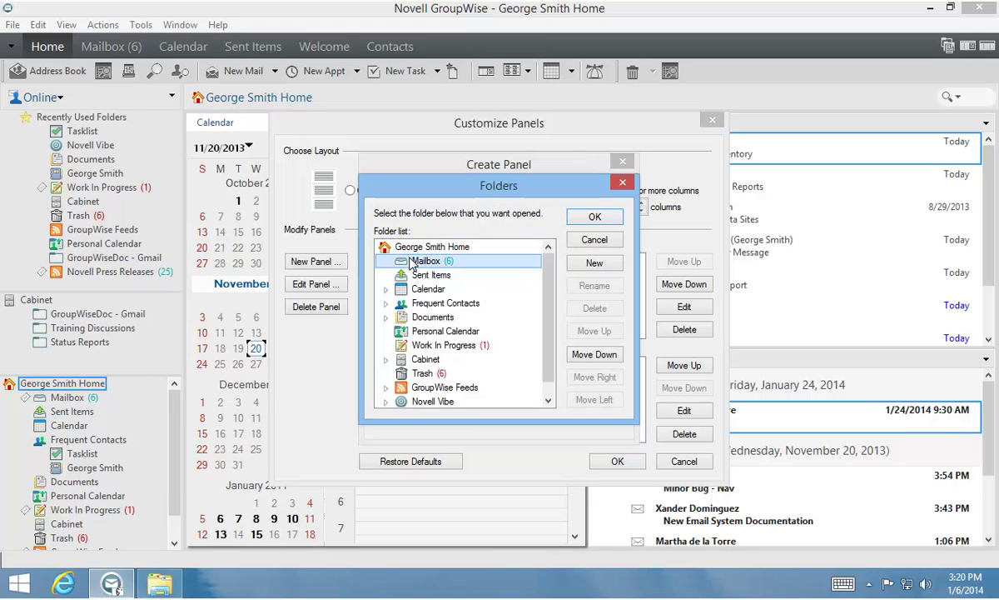
{"action": "left_click", "coordinate": [594, 217]}
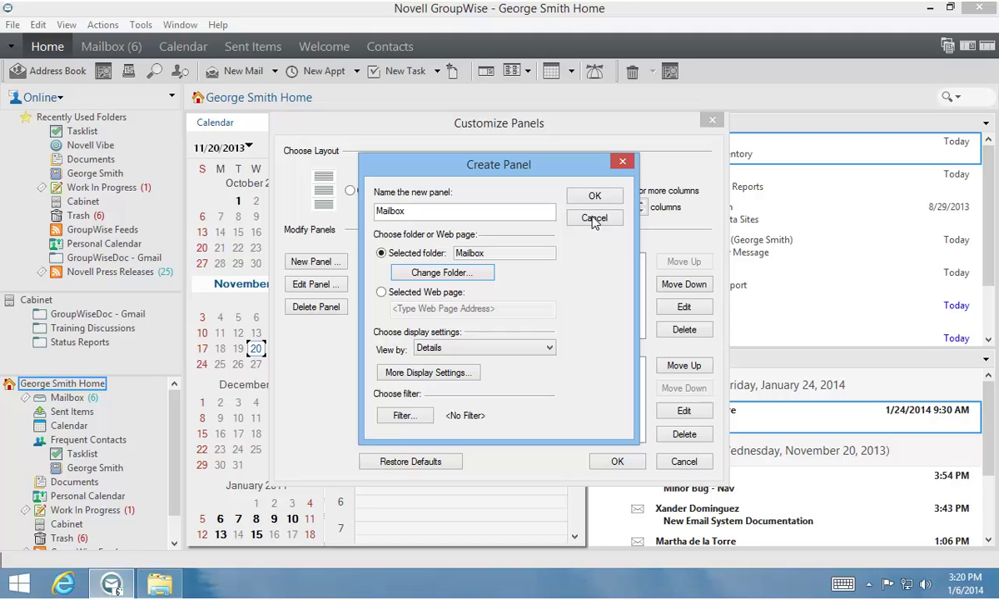
{"action": "left_click", "coordinate": [548, 348]}
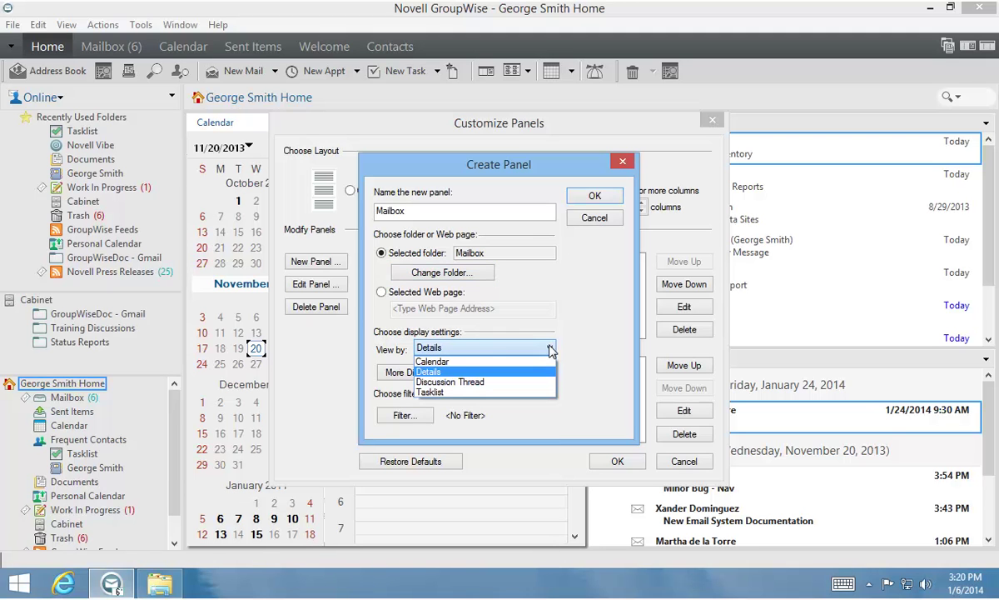
{"action": "left_click", "coordinate": [458, 372]}
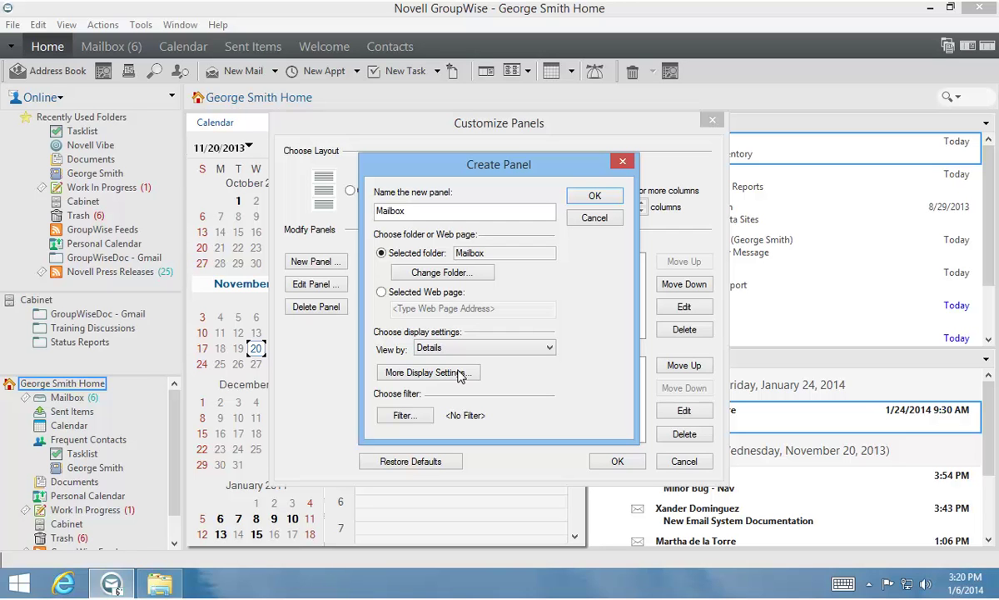
Exclude sent items from the Mailbox panel, set its sort order to Descending, and finish creating the panel.
{"action": "left_click", "coordinate": [427, 372]}
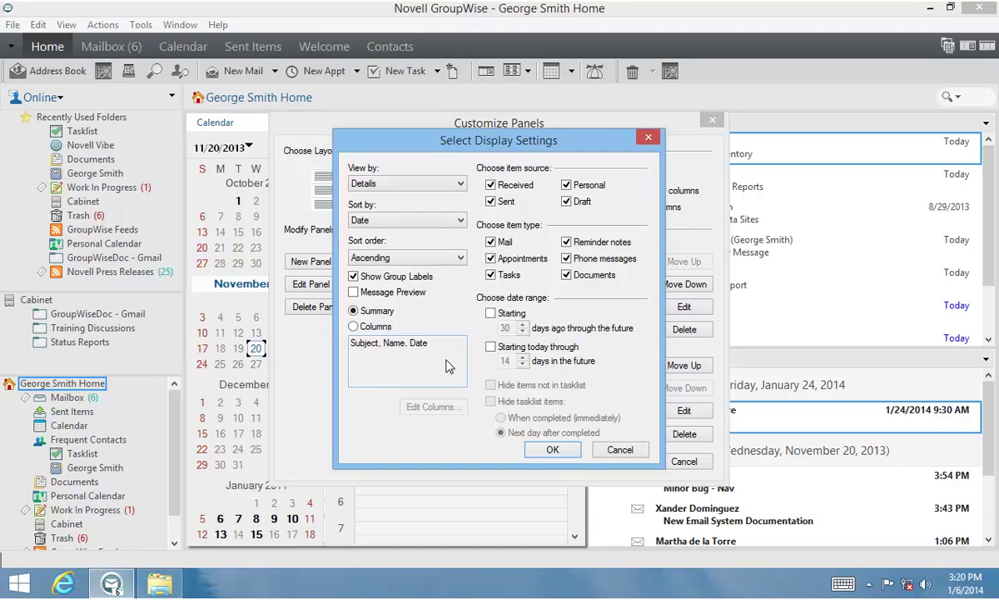
{"action": "left_click", "coordinate": [490, 202]}
{"action": "left_click", "coordinate": [460, 259]}
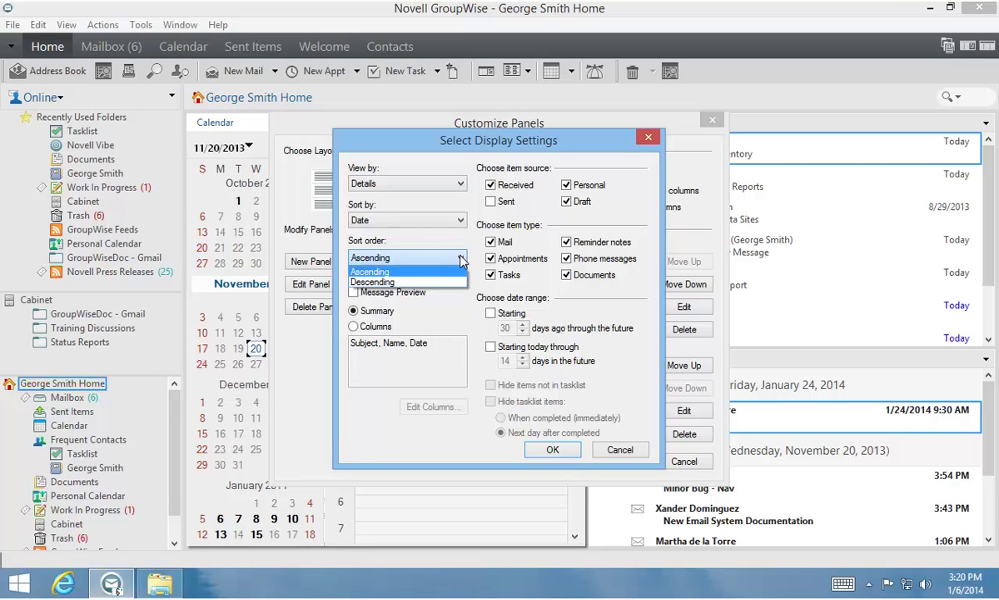
{"action": "left_click", "coordinate": [387, 282]}
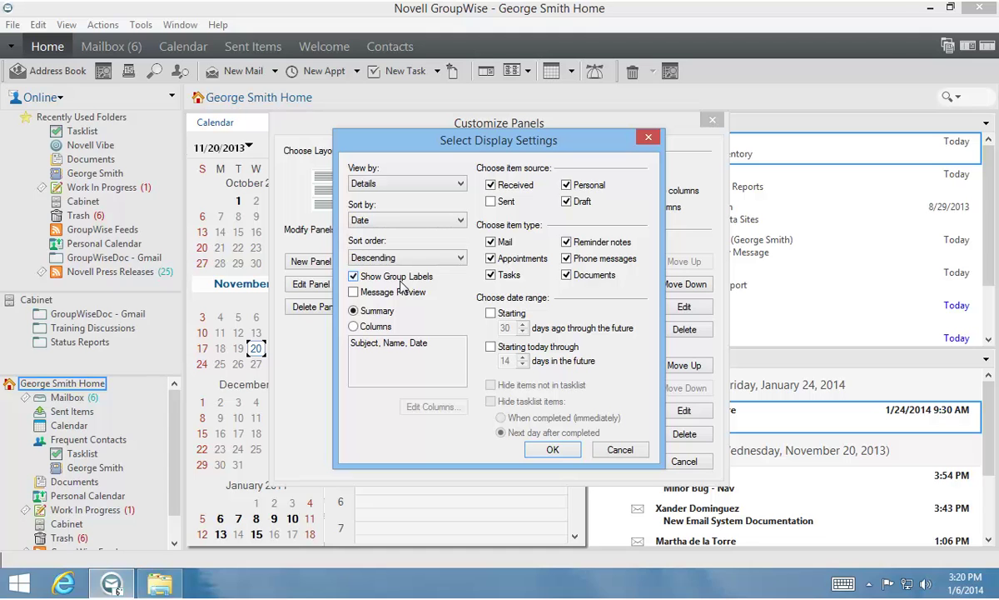
{"action": "left_click", "coordinate": [553, 449]}
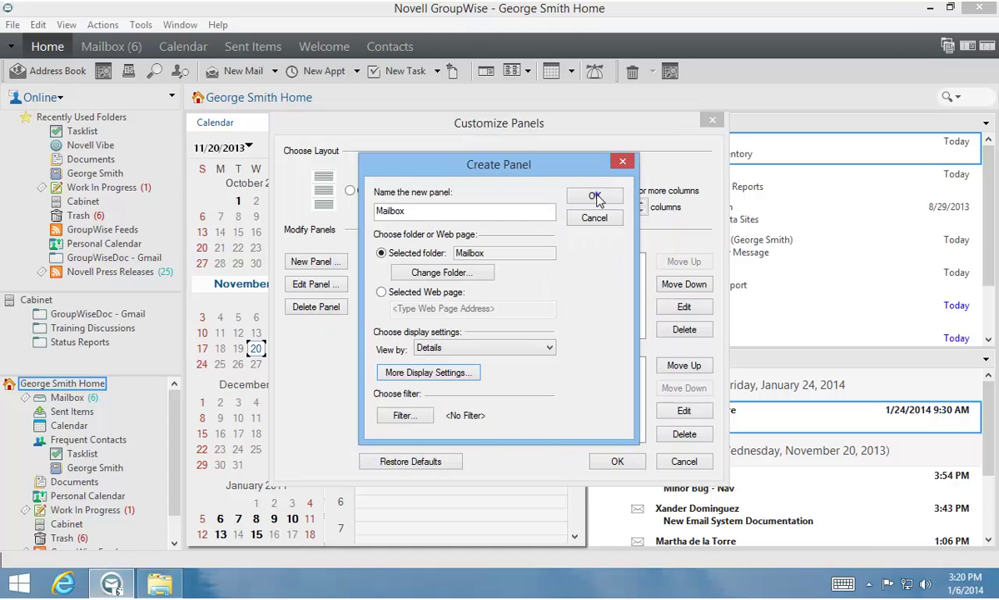
{"action": "left_click", "coordinate": [595, 196]}
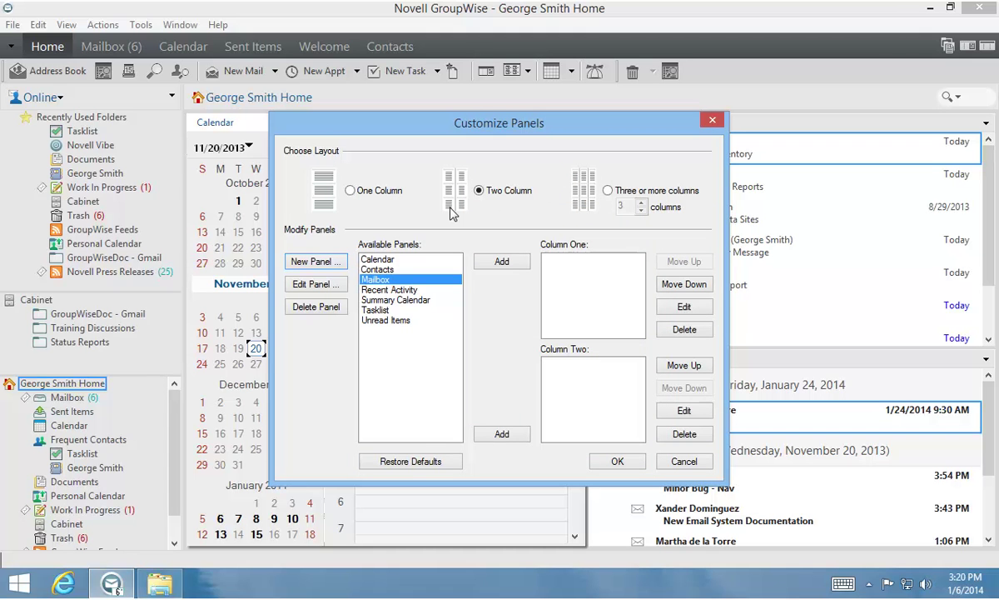
Add the Mailbox and Summary Calendar panels to Column One.
{"action": "left_click", "coordinate": [369, 282]}
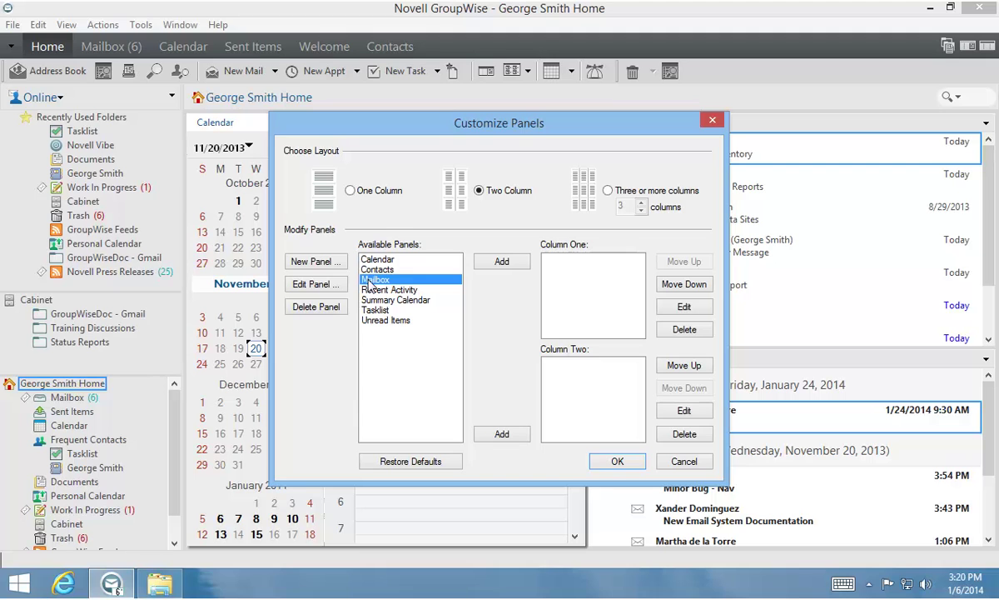
{"action": "left_click", "coordinate": [503, 262]}
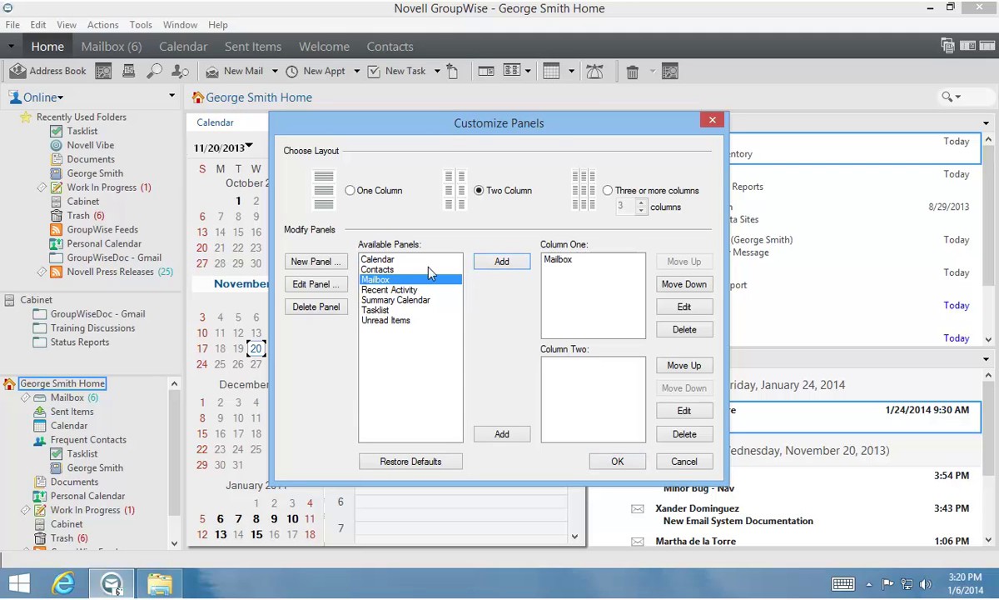
{"action": "left_click", "coordinate": [391, 301]}
{"action": "left_click", "coordinate": [502, 262]}
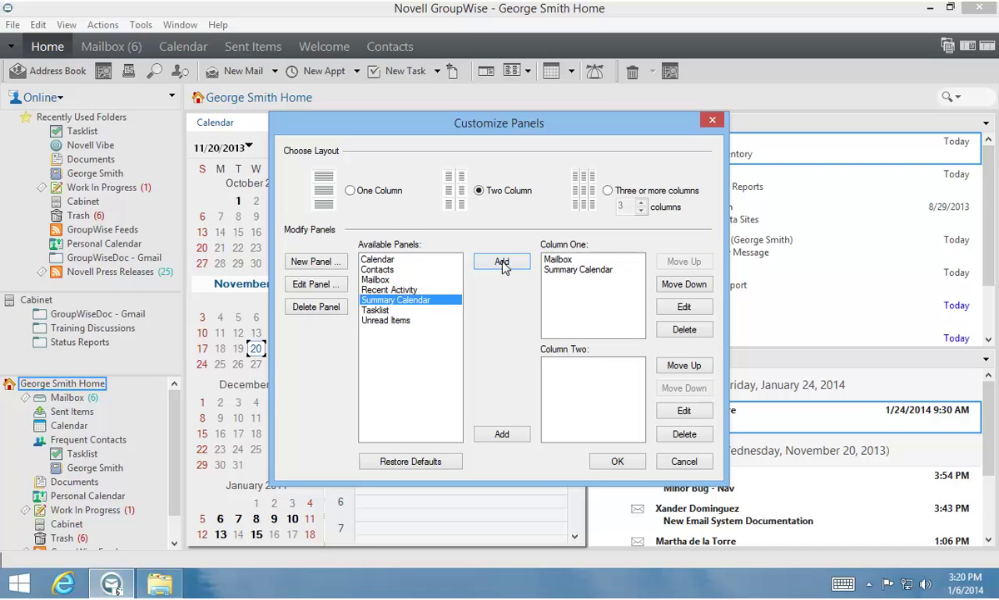
Edit the display settings of the Summary Calendar in Column One to include reminder notes.
{"action": "left_click", "coordinate": [583, 271]}
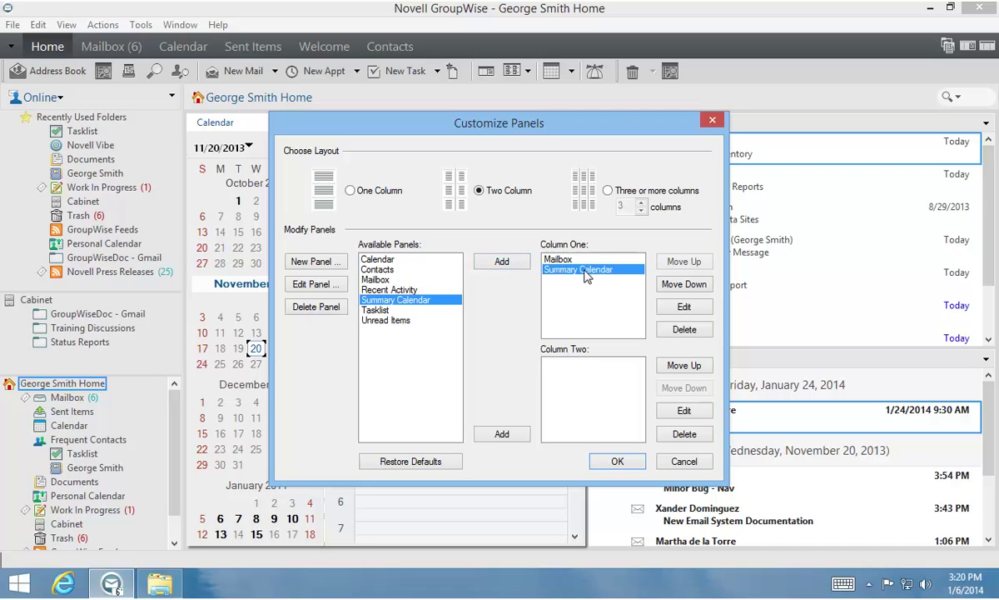
{"action": "left_click", "coordinate": [684, 307]}
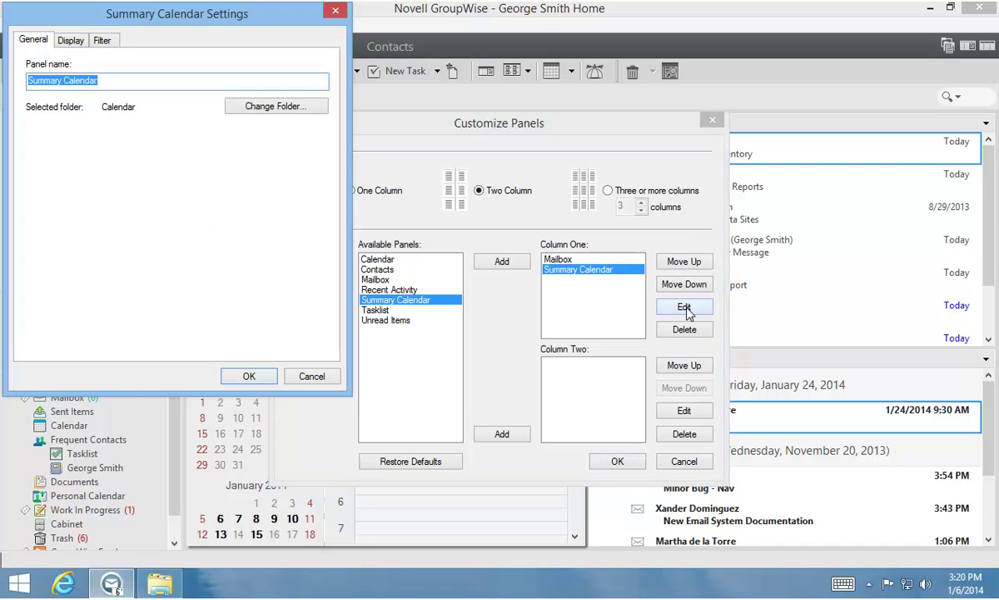
{"action": "left_click", "coordinate": [71, 40]}
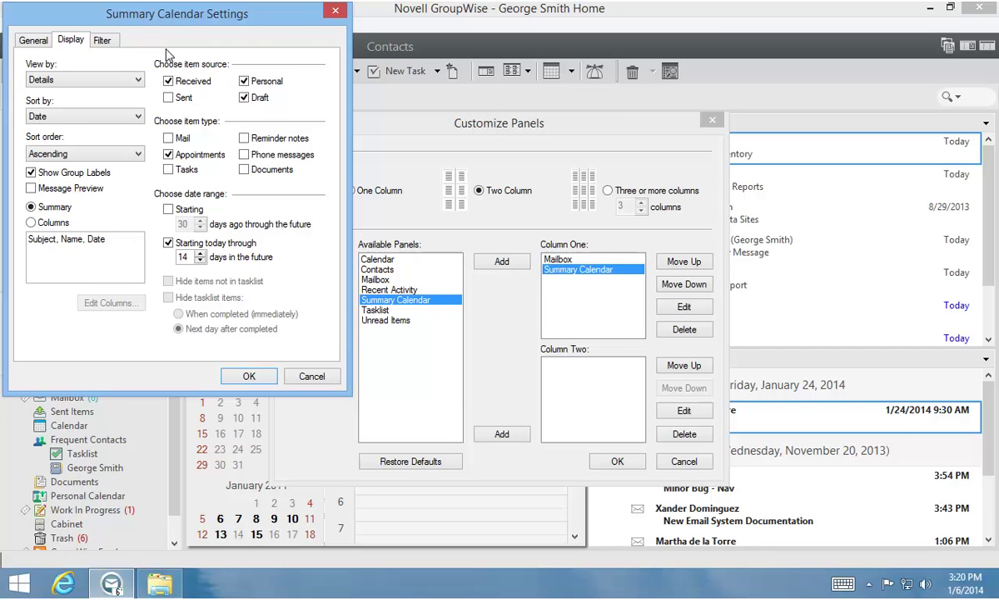
{"action": "left_click", "coordinate": [244, 139]}
{"action": "left_click", "coordinate": [250, 377]}
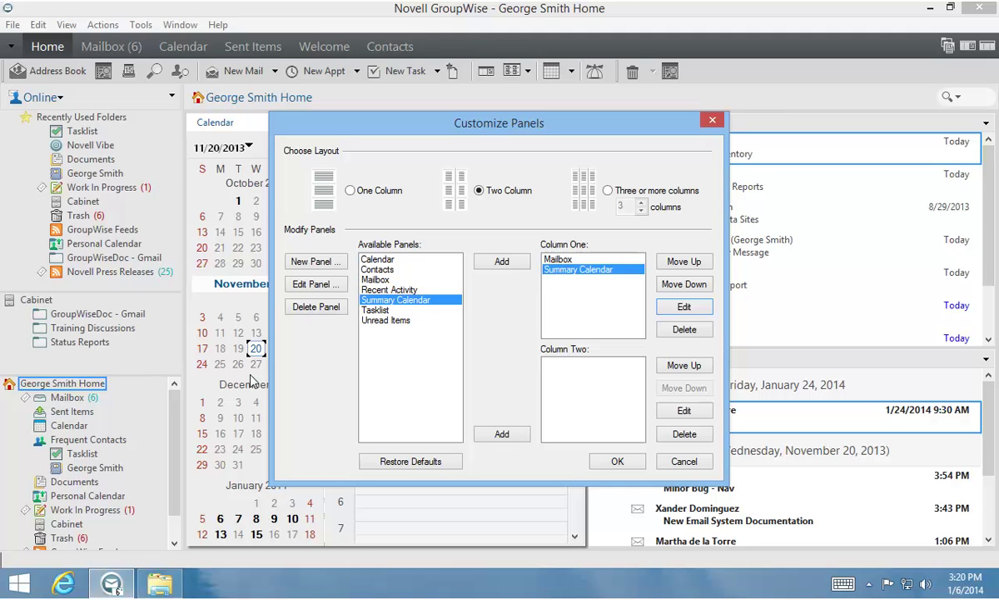
{"action": "left_click", "coordinate": [322, 262]}
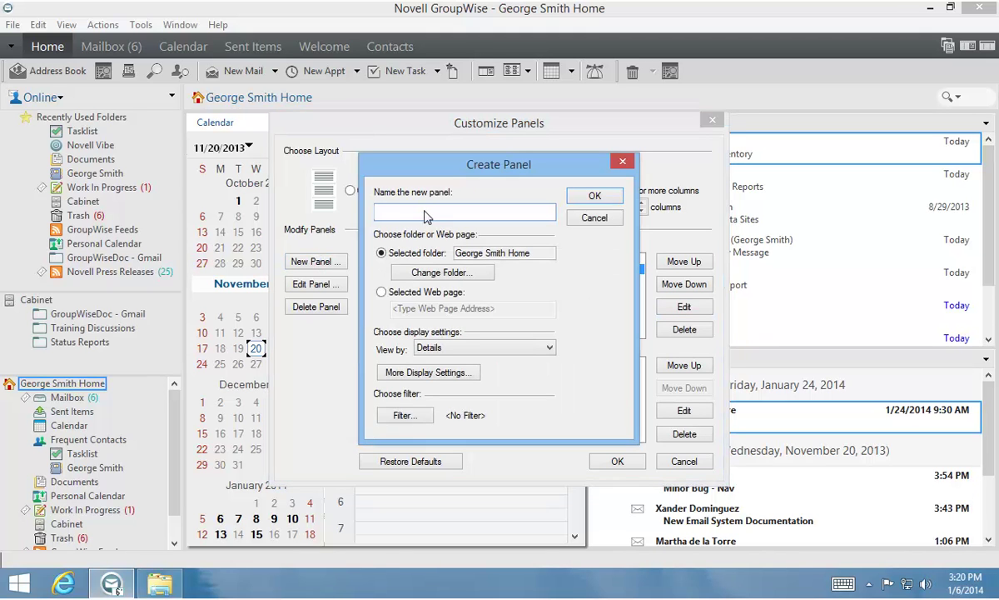
{"action": "type", "text": "Web Search"}
{"action": "left_click", "coordinate": [381, 291]}
{"action": "left_click", "coordinate": [483, 310]}
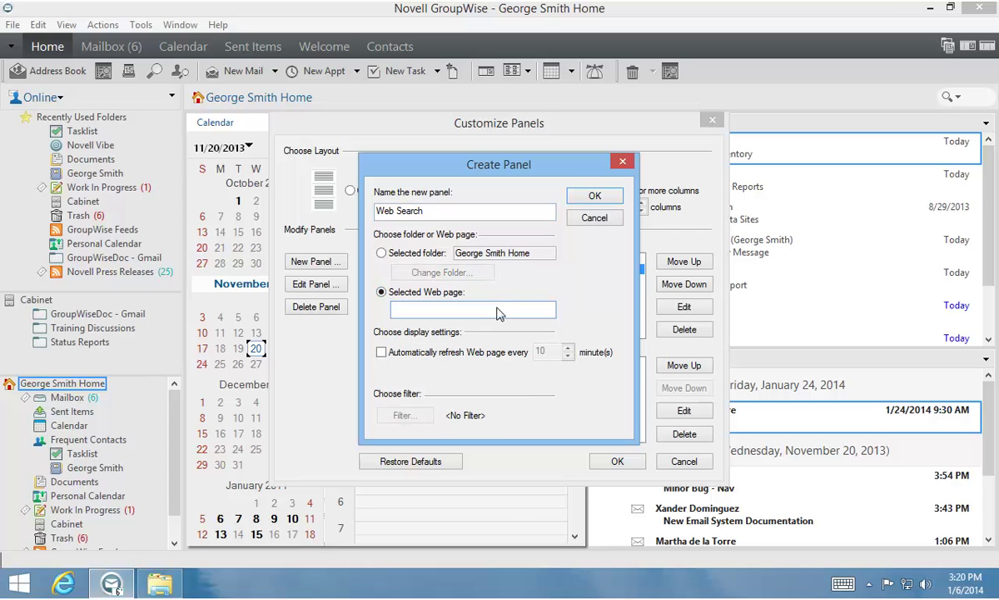
{"action": "type", "text": "http://www.google.com"}
{"action": "left_click", "coordinate": [593, 197]}
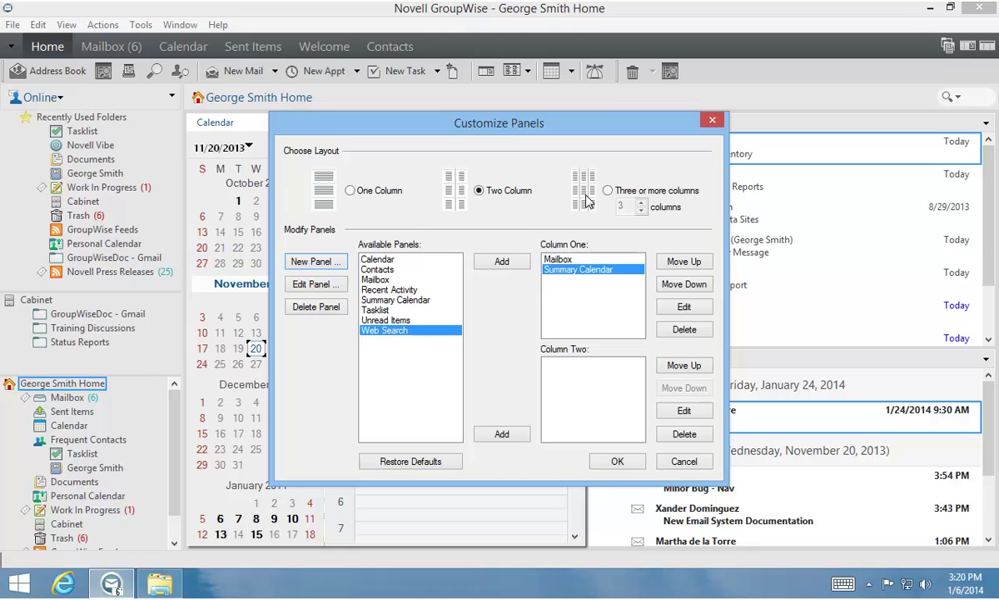
Start a new panel named Contacts that uses the Frequent Contacts folder and is viewed by Details.
{"action": "left_click", "coordinate": [313, 261]}
{"action": "type", "text": "C"}
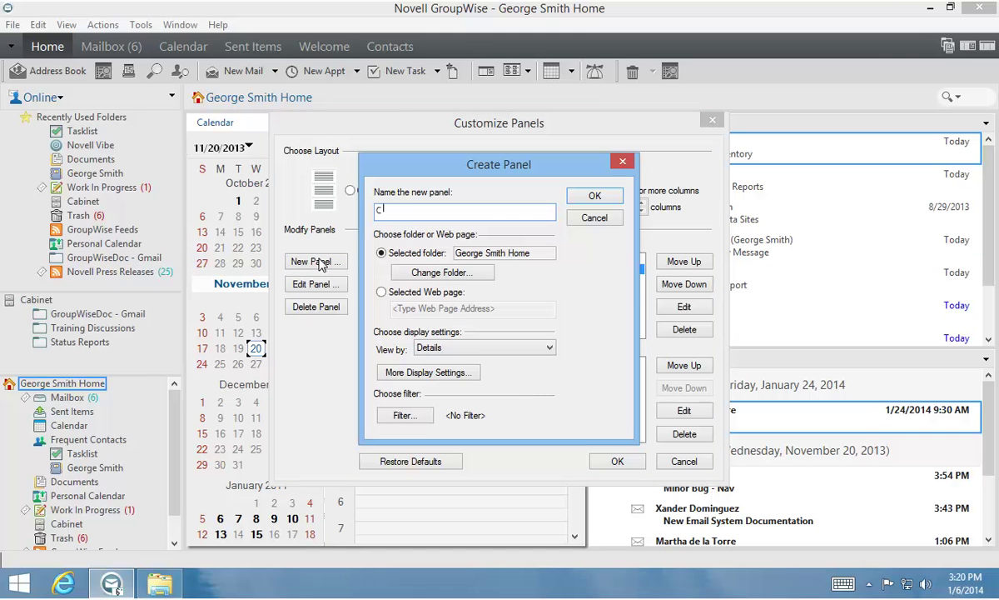
{"action": "type", "text": "ontacts"}
{"action": "left_click", "coordinate": [445, 272]}
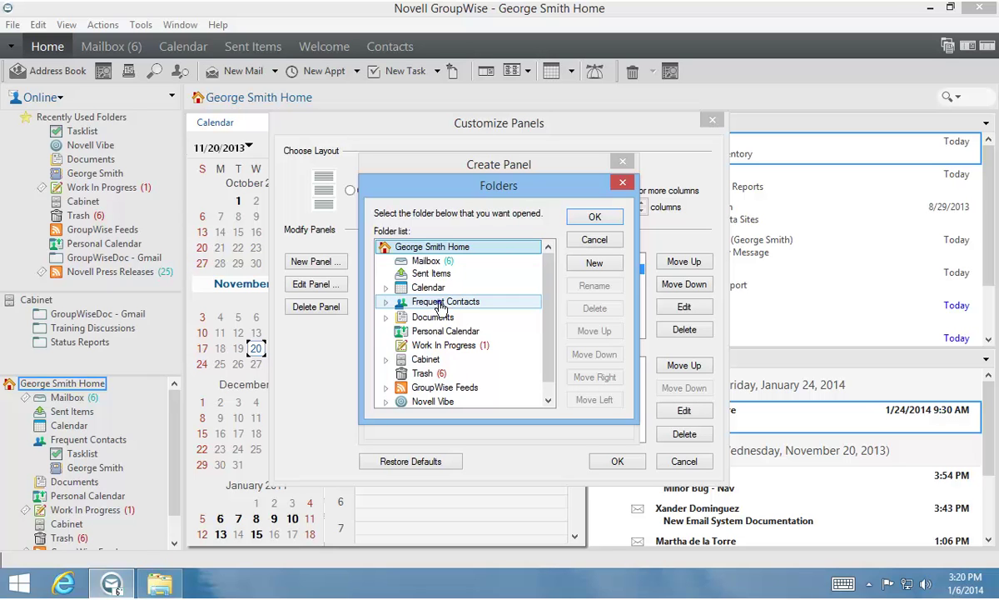
{"action": "left_click", "coordinate": [427, 303]}
{"action": "left_click", "coordinate": [594, 216]}
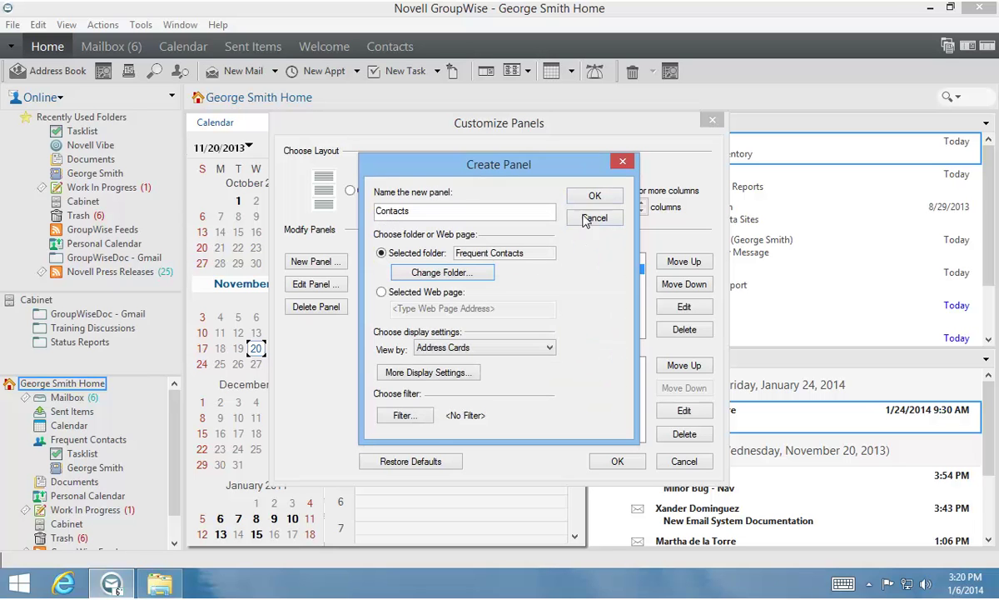
{"action": "left_click", "coordinate": [548, 350]}
{"action": "left_click", "coordinate": [453, 364]}
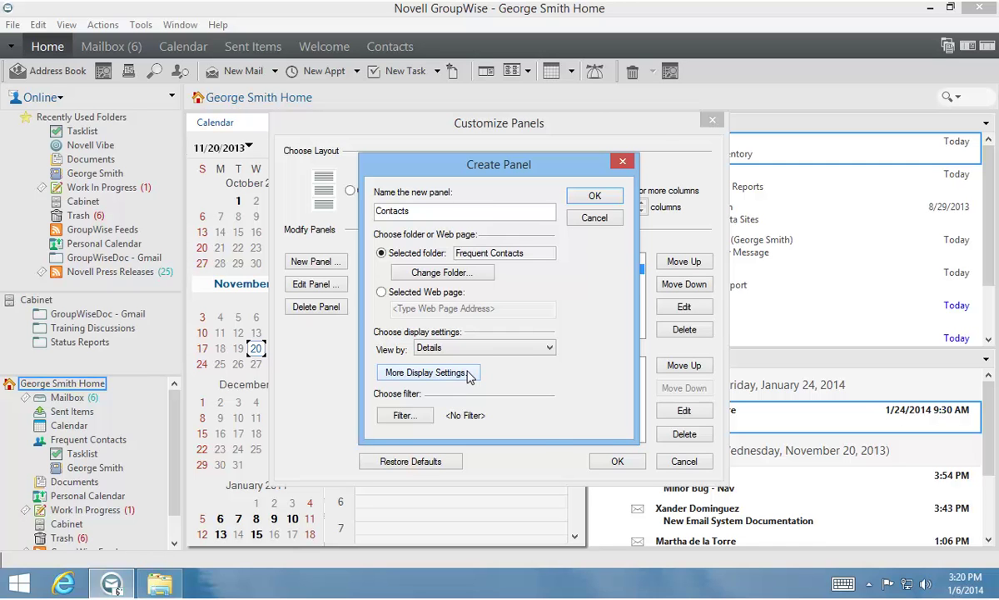
Set the Contacts panel's display settings to show columns instead of a summary.
{"action": "left_click", "coordinate": [468, 375]}
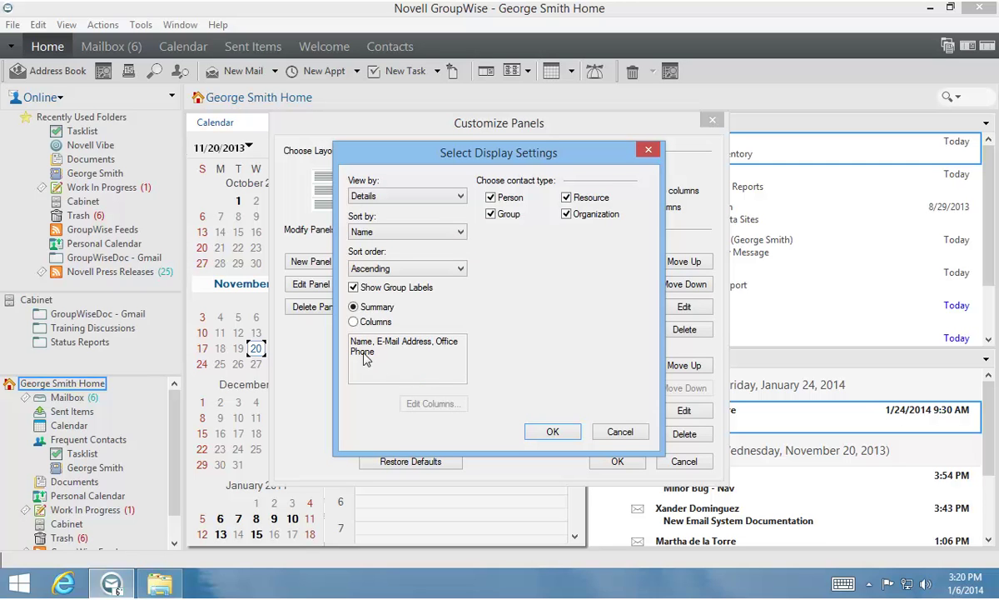
{"action": "left_click", "coordinate": [354, 321]}
{"action": "left_click", "coordinate": [552, 425]}
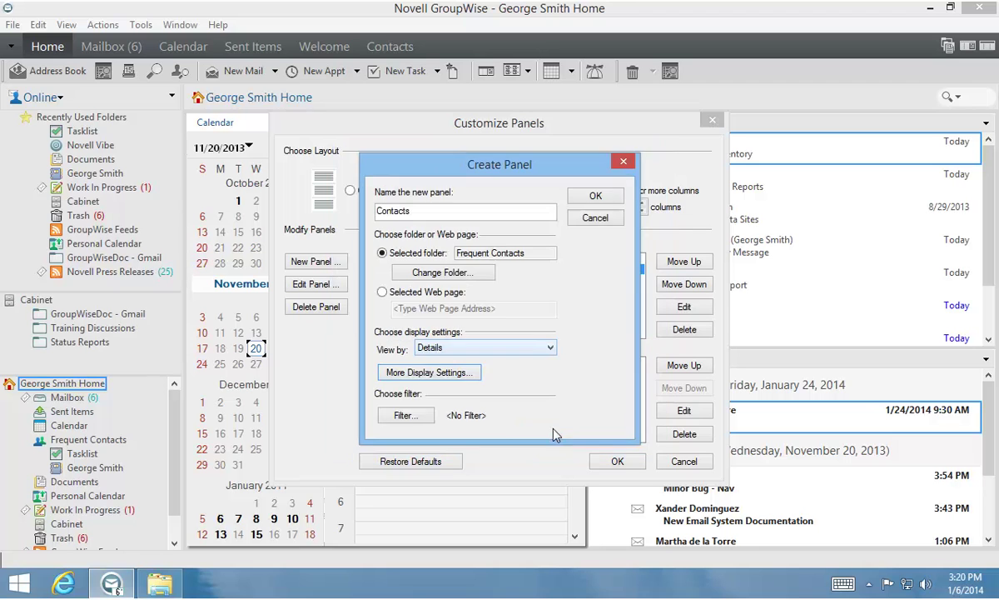
Save the new Contacts panel and fill Column Two with Web Search, Tasklist and Contacts, in that order.
{"action": "left_click", "coordinate": [593, 197]}
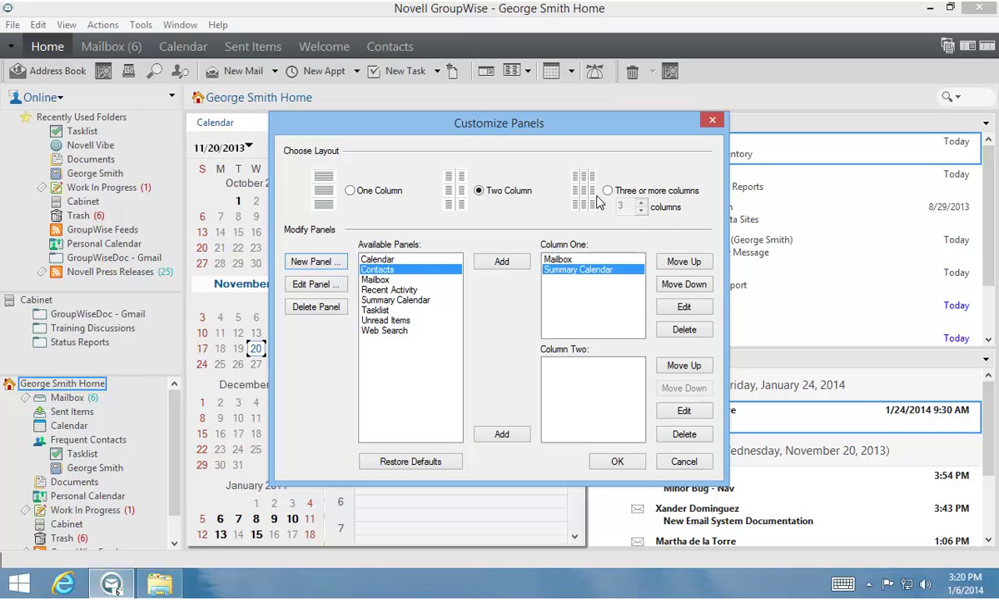
{"action": "left_click", "coordinate": [385, 330]}
{"action": "left_click", "coordinate": [502, 434]}
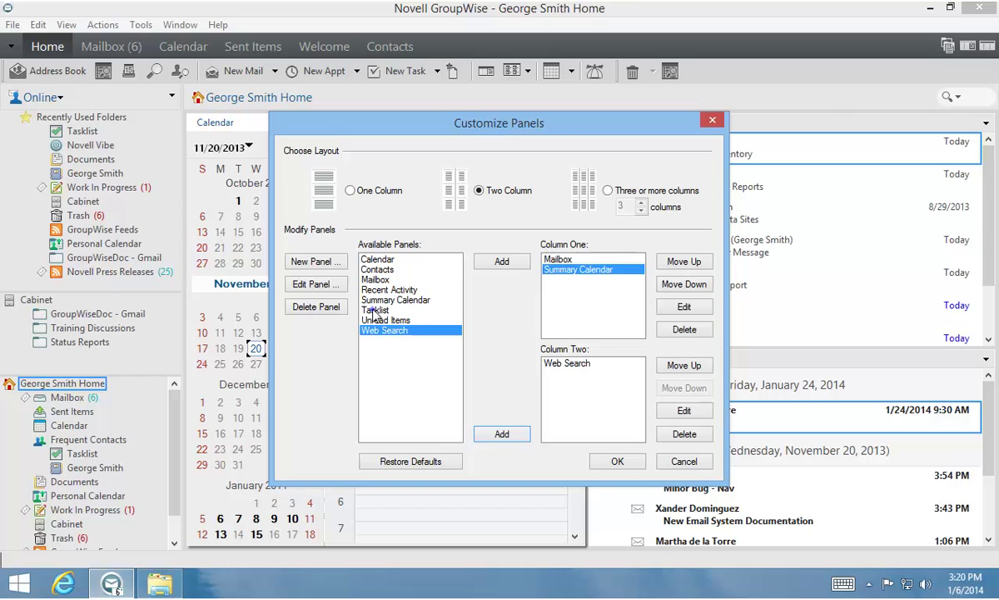
{"action": "left_click", "coordinate": [392, 310]}
{"action": "left_click", "coordinate": [502, 434]}
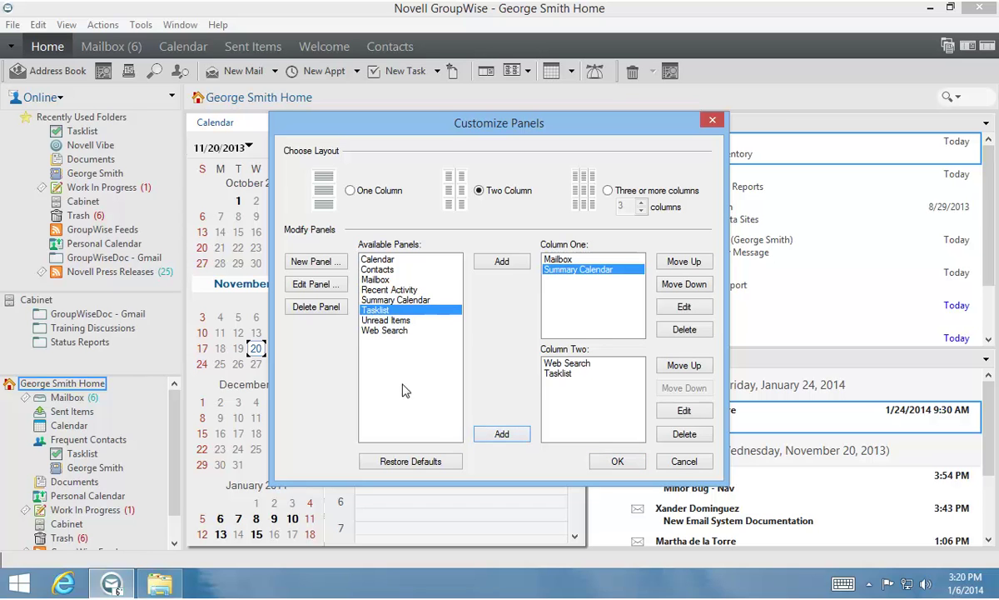
{"action": "left_click", "coordinate": [377, 270]}
{"action": "left_click", "coordinate": [502, 434]}
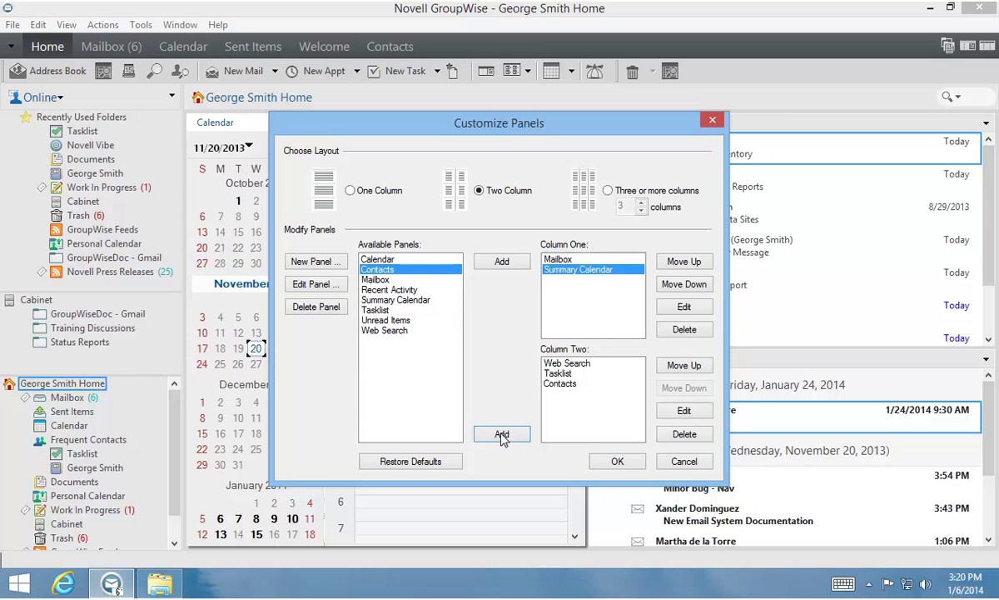
{"action": "left_click", "coordinate": [617, 463]}
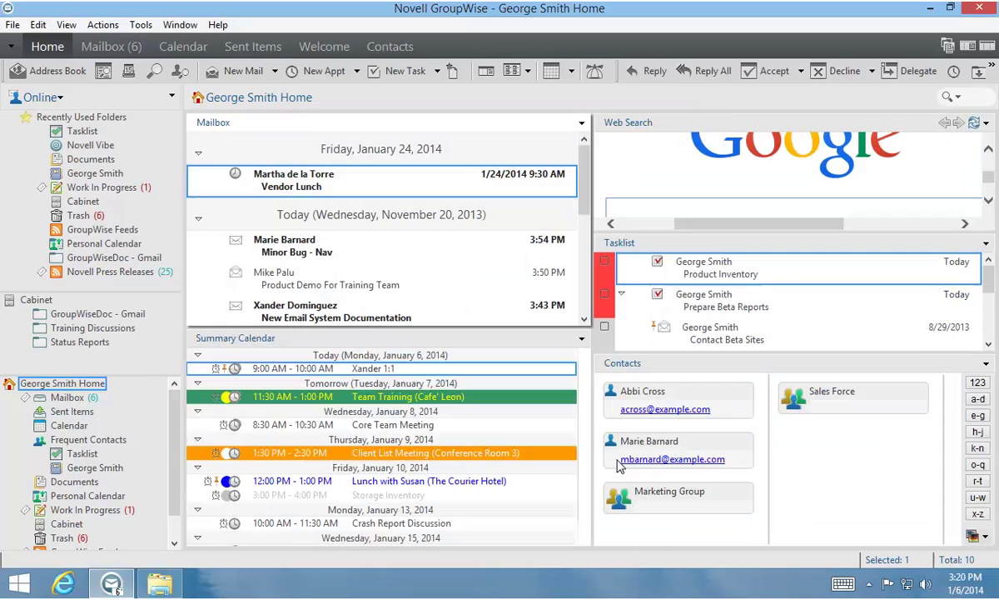
Lower the borders beneath the Web Search and Tasklist panels so the Google logo and search box fit in the Web Search panel.
{"action": "left_click_drag", "start_coordinate": [690, 253], "coordinate": [754, 286]}
{"action": "left_click_drag", "start_coordinate": [991, 219], "coordinate": [991, 210]}
{"action": "left_click_drag", "start_coordinate": [696, 352], "coordinate": [703, 382]}
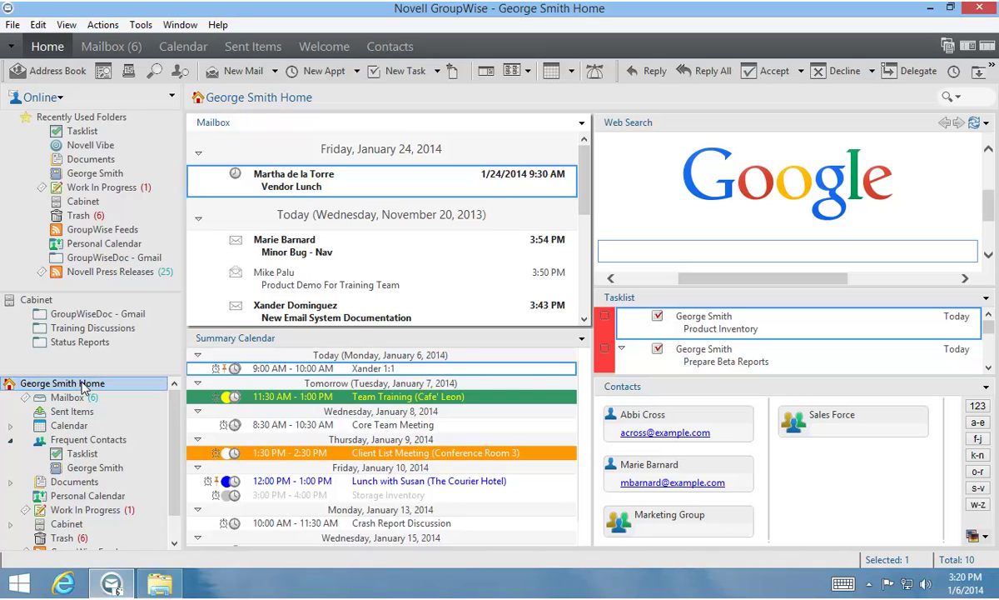
Start an e-mail that sends the Home View's current display settings, and place the text cursor at the end of its message.
{"action": "left_click", "coordinate": [65, 25]}
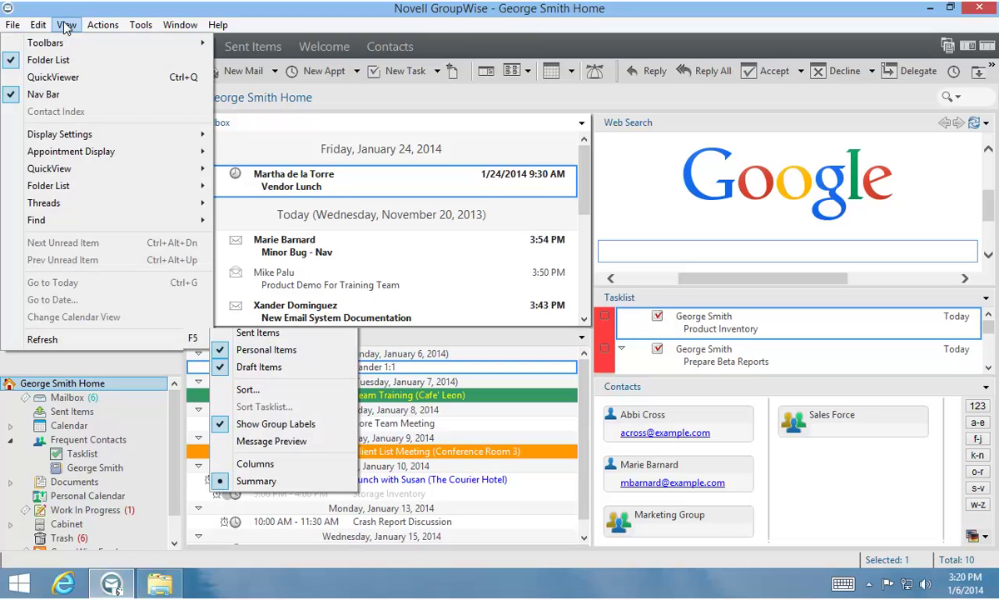
{"action": "mouse_move", "coordinate": [171, 136]}
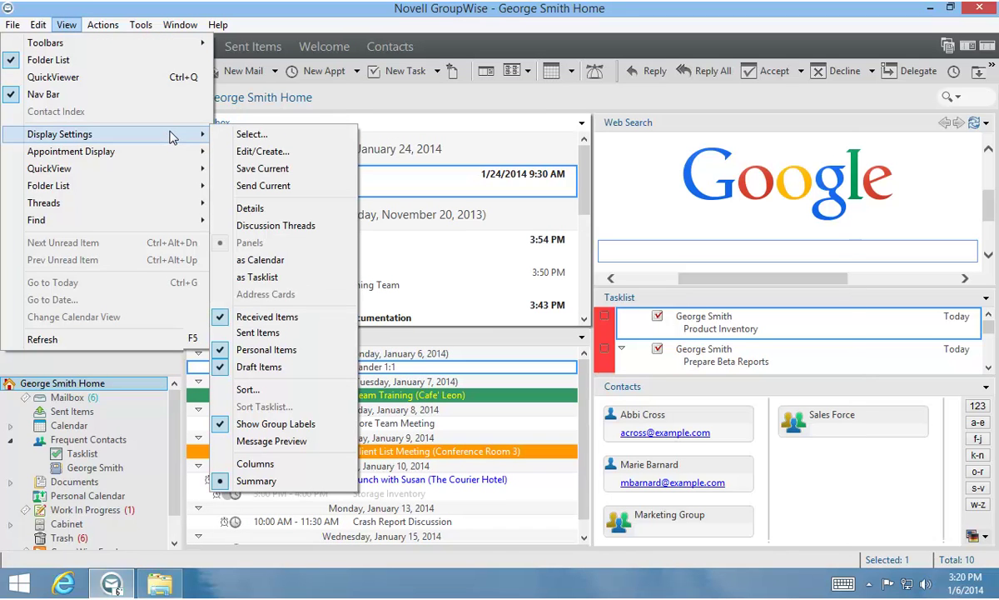
{"action": "left_click", "coordinate": [265, 186]}
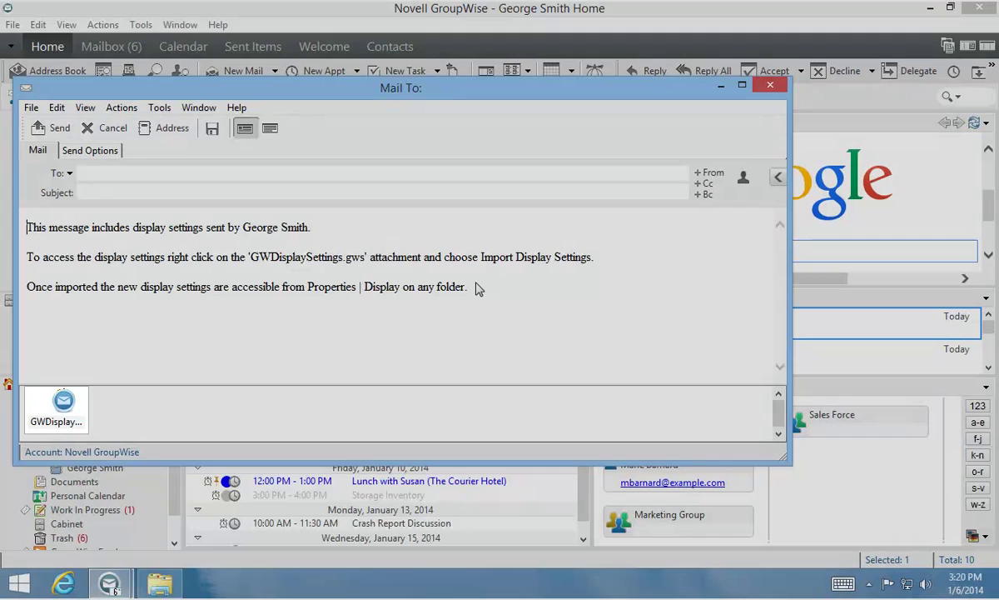
{"action": "left_click", "coordinate": [479, 287]}
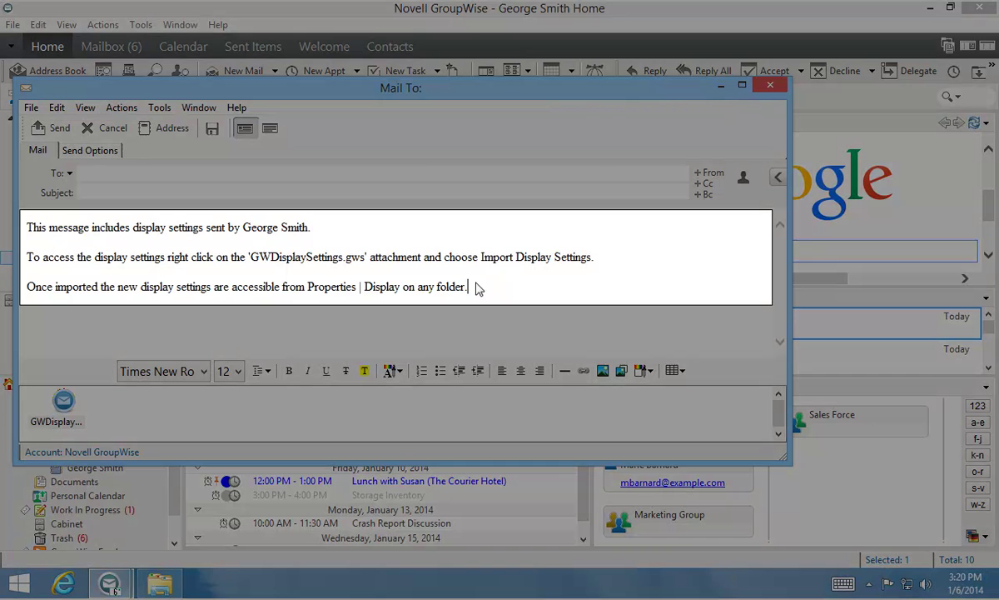